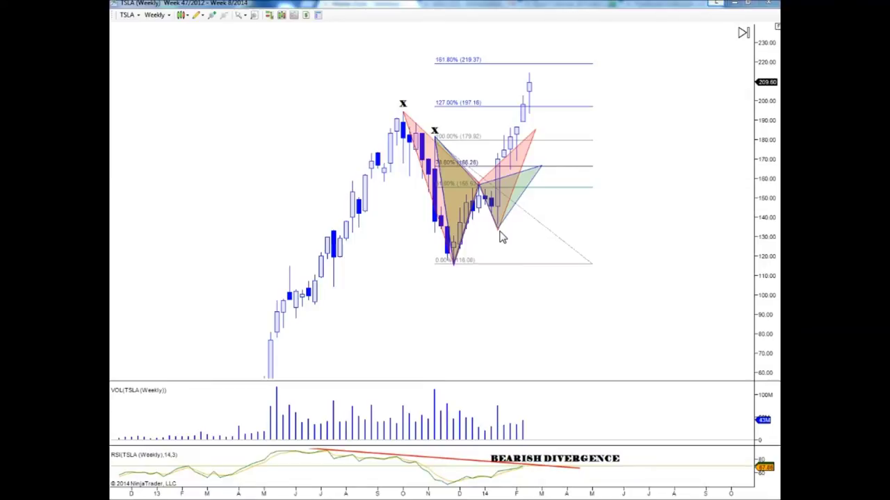
- Switch to the chart window with the HARMONIC TRADING Gartley and Crab schematic
left_click(518, 275)
left_click(383, 455)
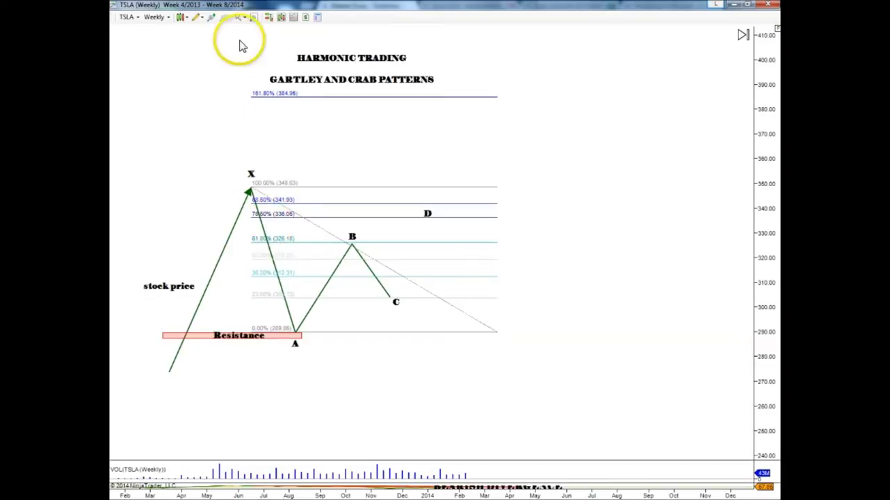
- Copy the green A–B leg up to form the C–D leg ending at 78.60%, then pick the Triangle tool
left_click(323, 292)
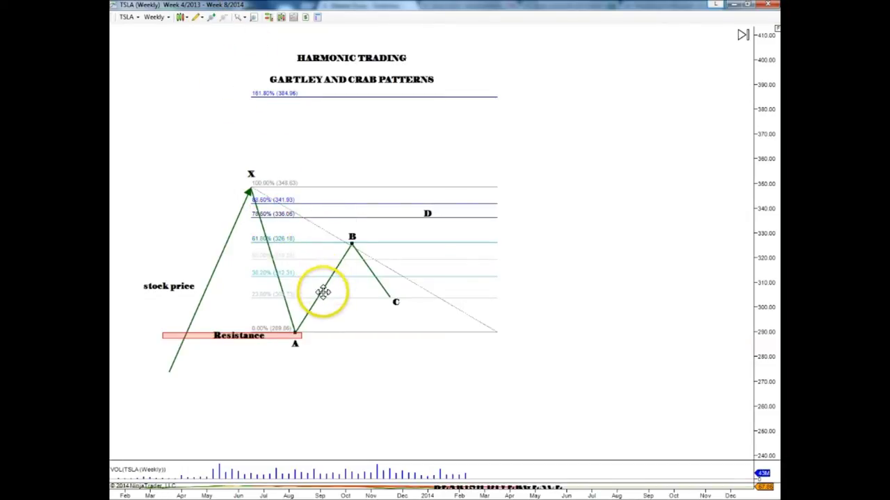
left_click_drag(323, 291, 415, 265)
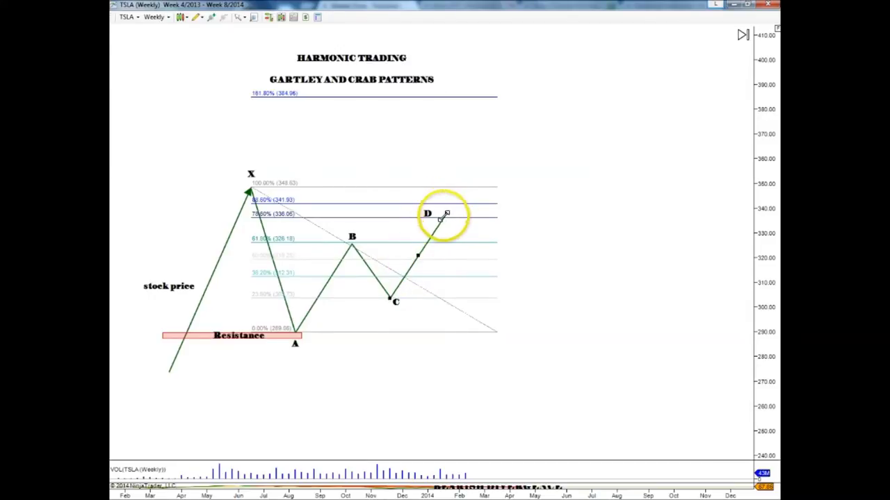
double_click(440, 218)
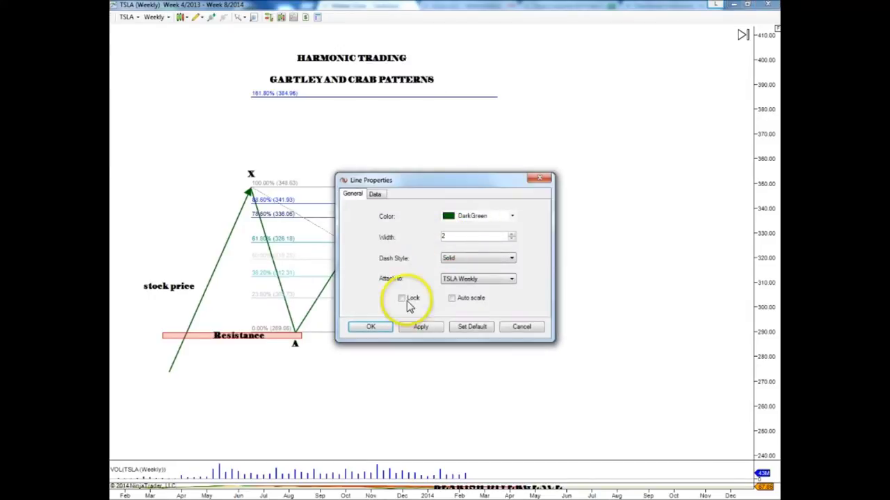
left_click(370, 326)
left_click(202, 16)
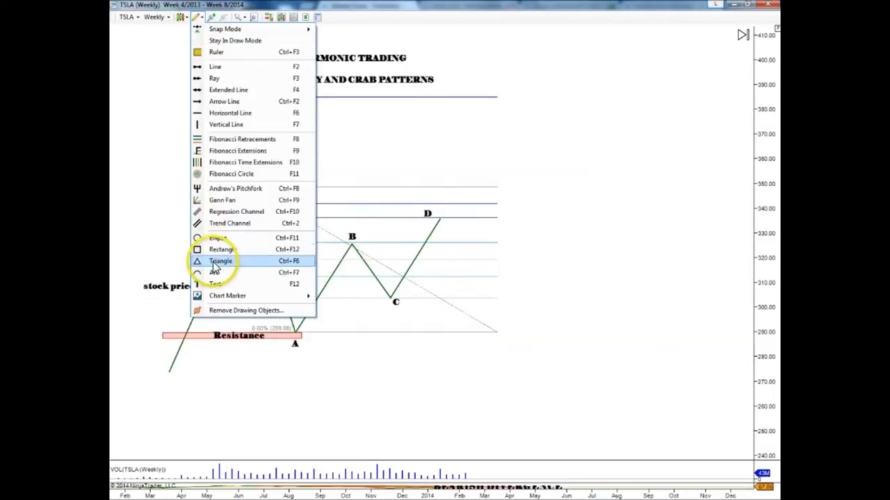
left_click(223, 249)
- Draw the X–A–B and B–C–D triangles on the schematic
left_click(294, 328)
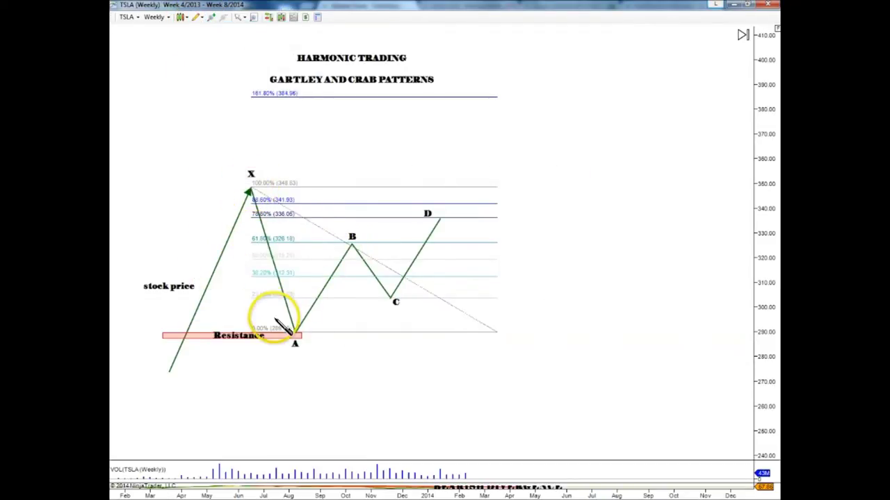
left_click(340, 248)
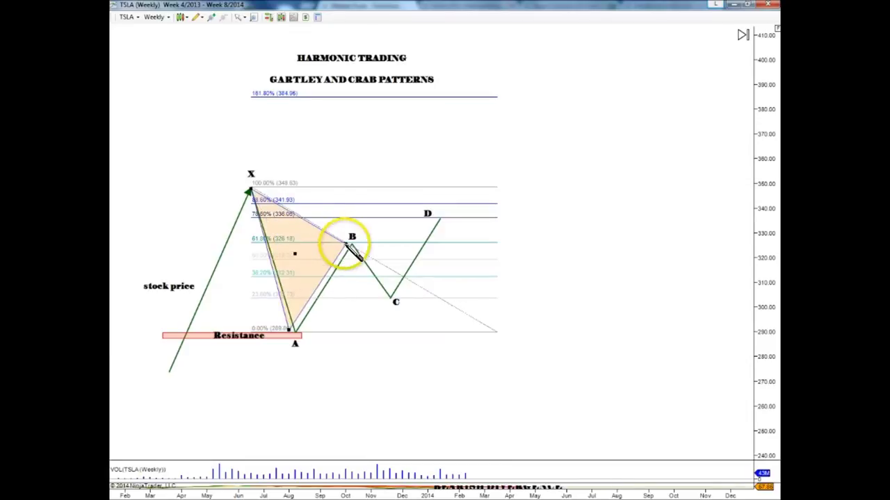
left_click(198, 17)
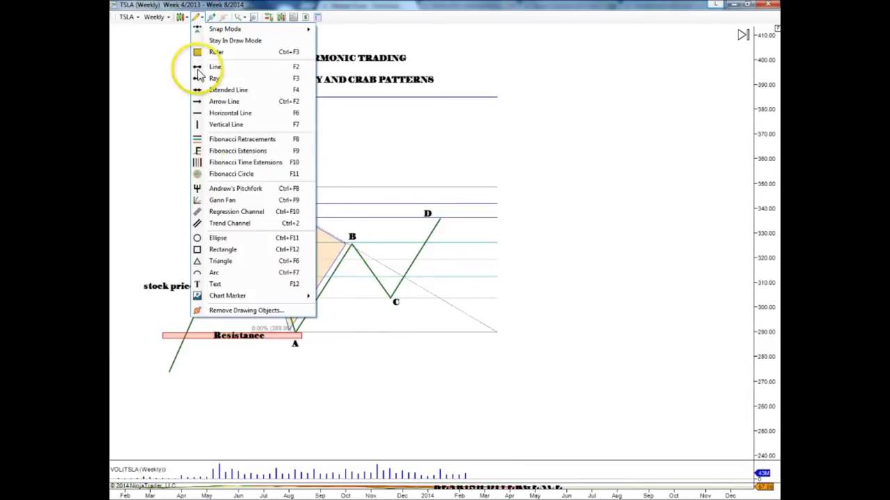
left_click(221, 261)
left_click(383, 297)
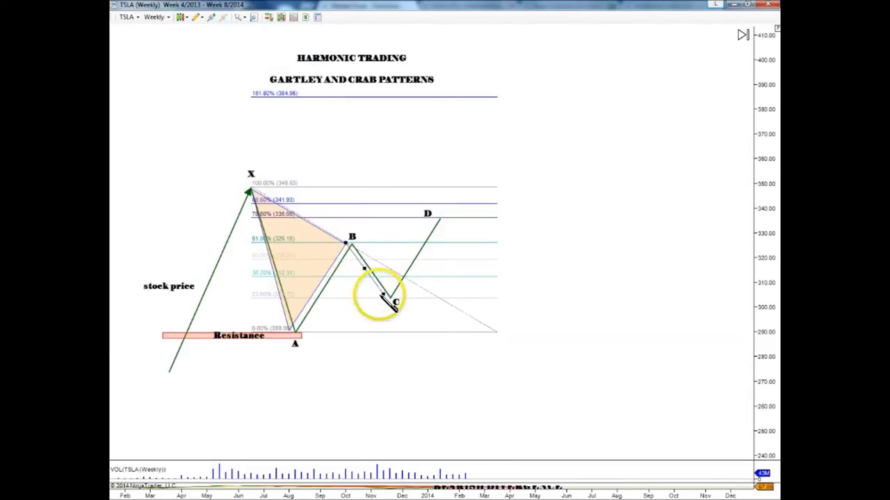
left_click(428, 236)
- Drag point D and the C–D leg upward past the 100% level
left_click_drag(431, 224, 434, 220)
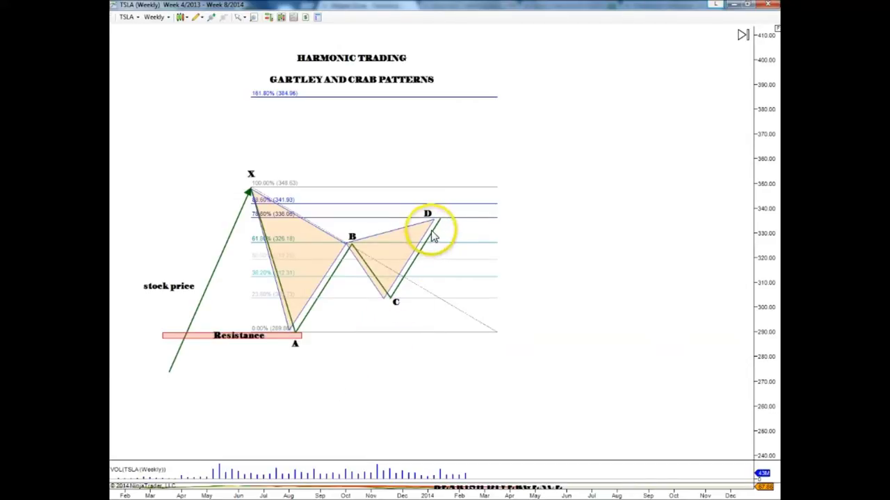
left_click_drag(440, 219, 447, 205)
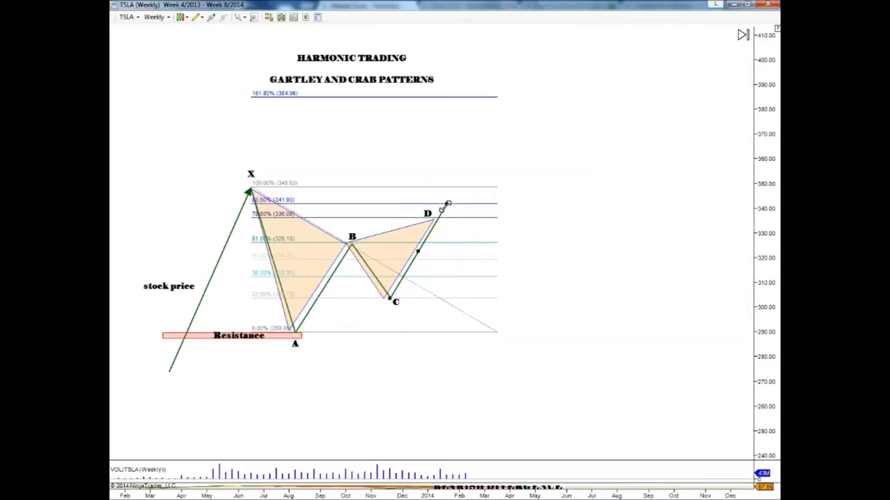
left_click_drag(448, 201, 453, 186)
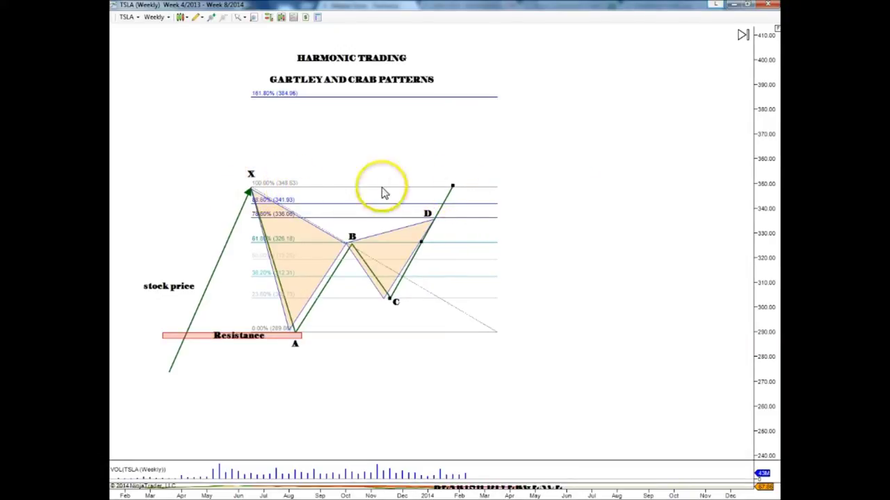
left_click(428, 216)
left_click_drag(428, 215, 446, 189)
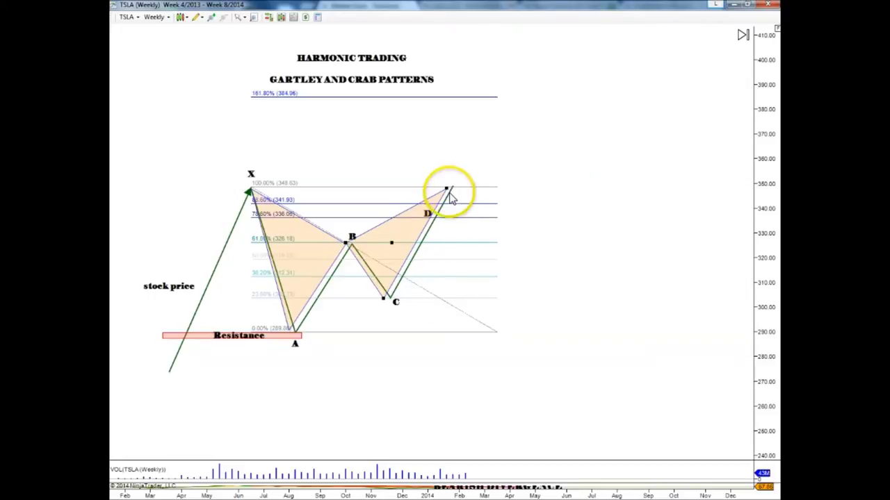
left_click_drag(449, 192, 458, 166)
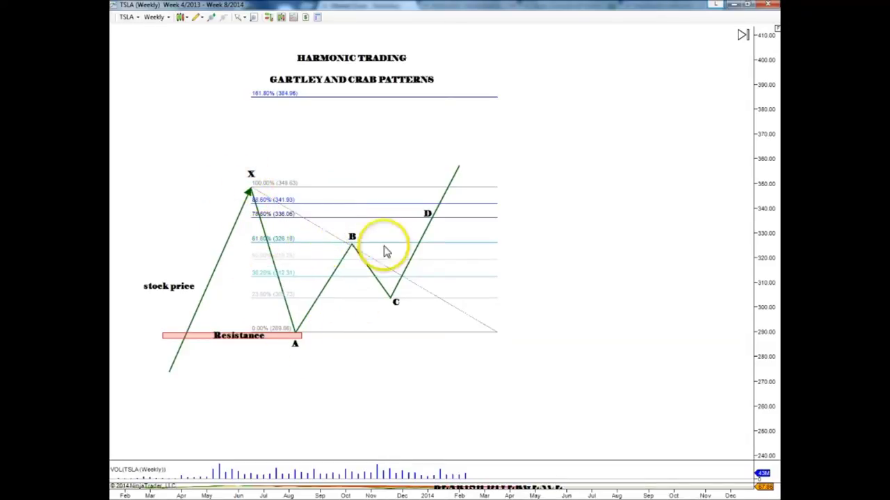
- Stretch the green C–D leg's top up to the 161.8% level at 384.96
left_click(450, 181)
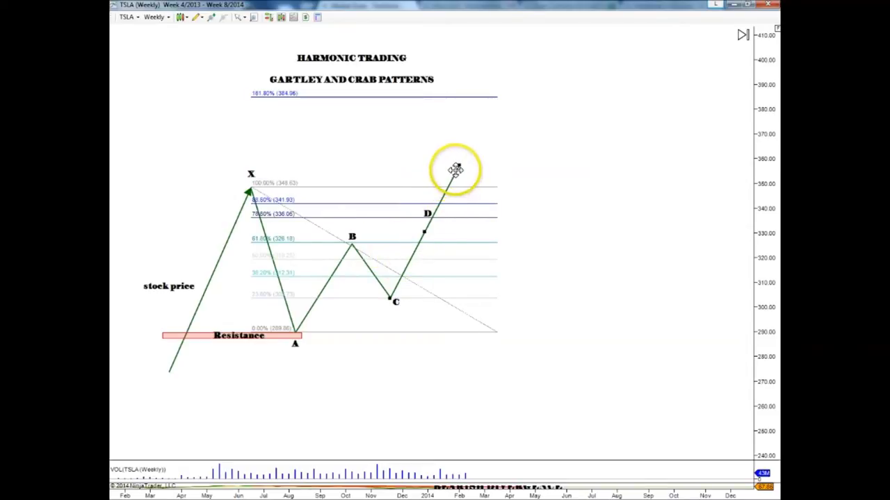
left_click_drag(460, 163, 483, 96)
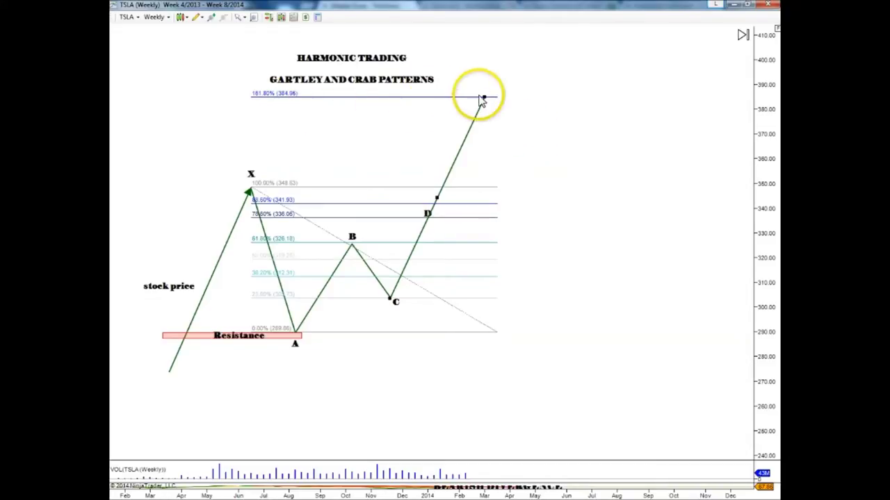
left_click(197, 19)
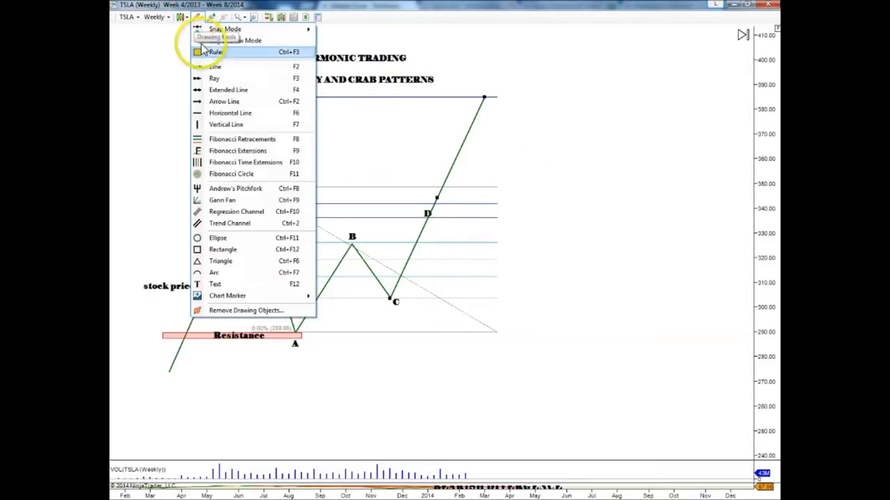
- Draw a Fibonacci extension on the A–B swing, projecting levels up to 261.80% (382.62)
left_click(237, 151)
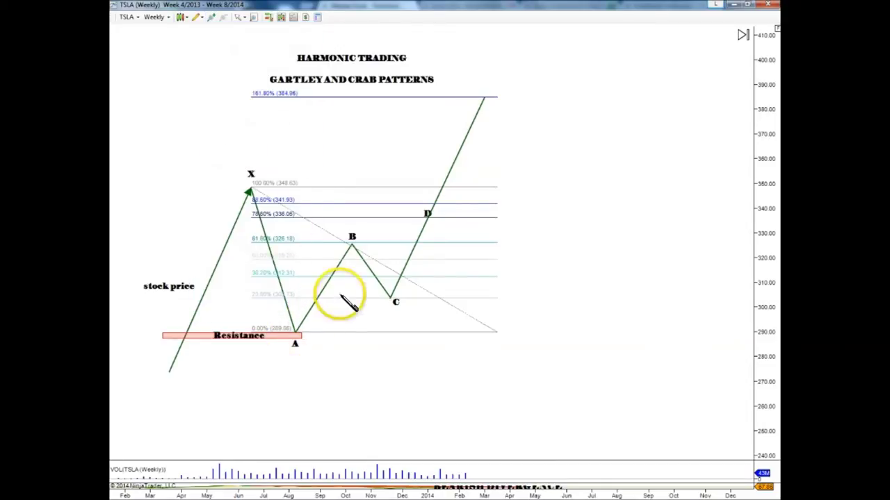
left_click(352, 243)
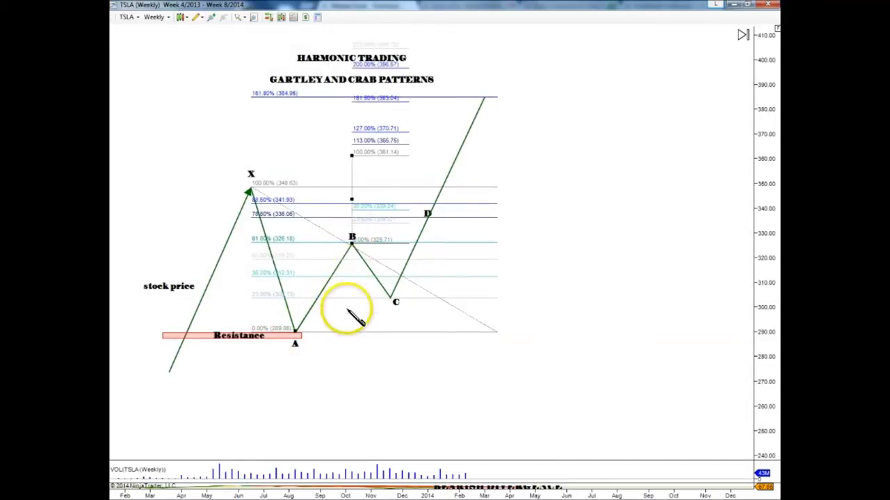
left_click(347, 334)
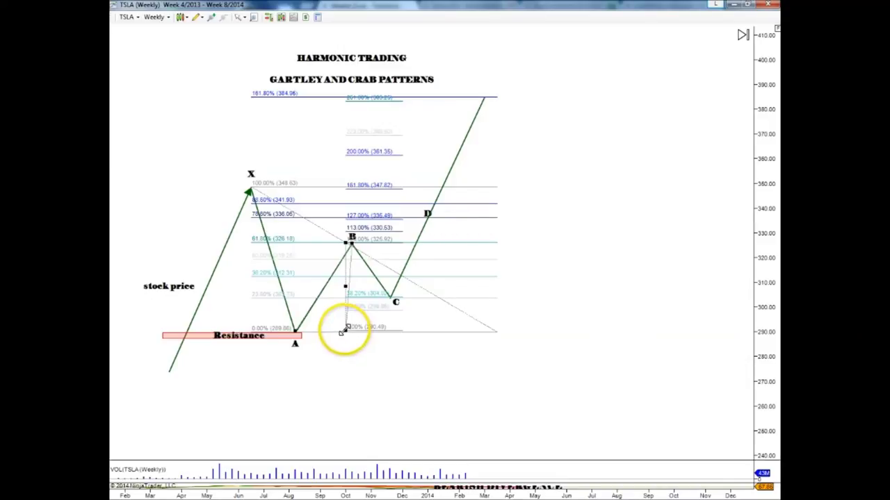
left_click(341, 333)
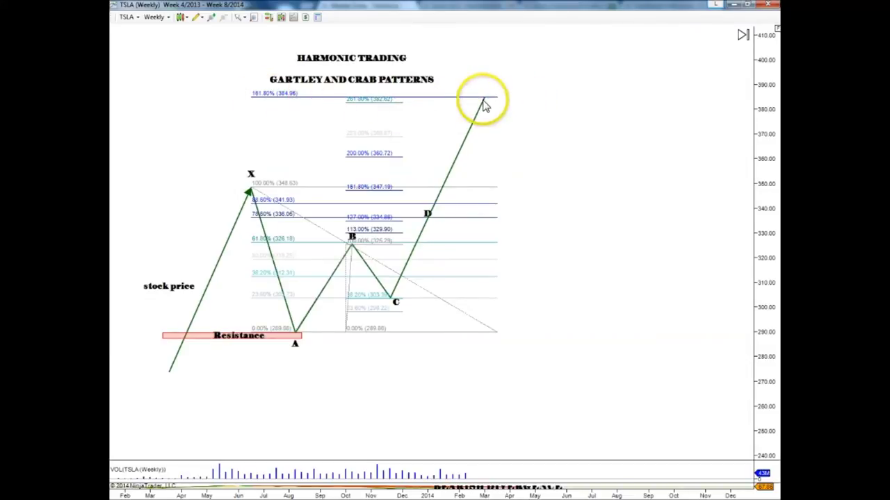
- Draw a shaded triangle through points X, A and B
left_click(195, 17)
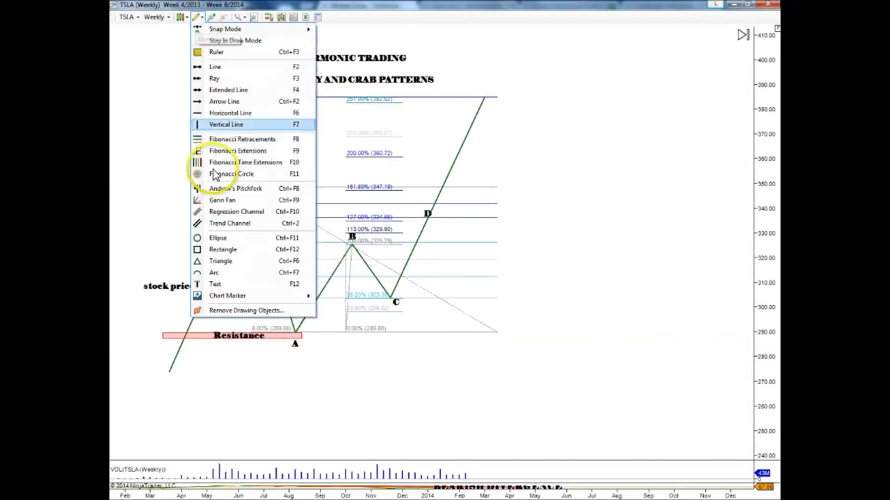
left_click(215, 266)
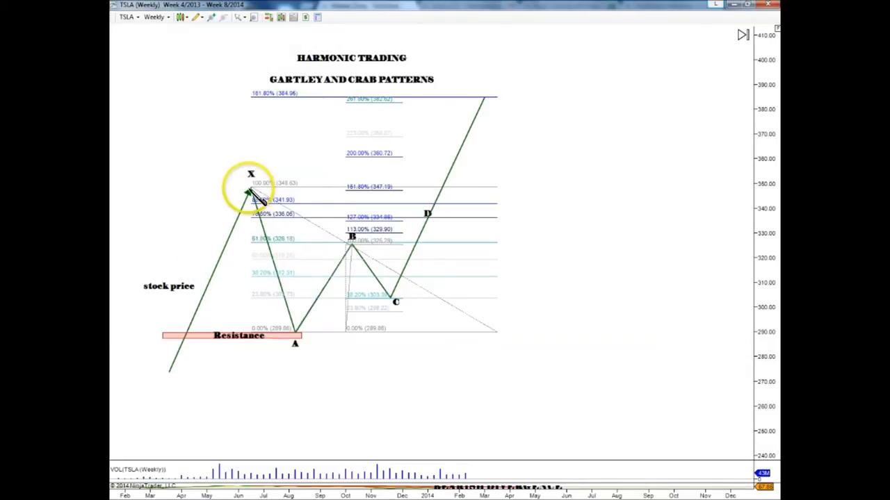
left_click(250, 190)
left_click(292, 329)
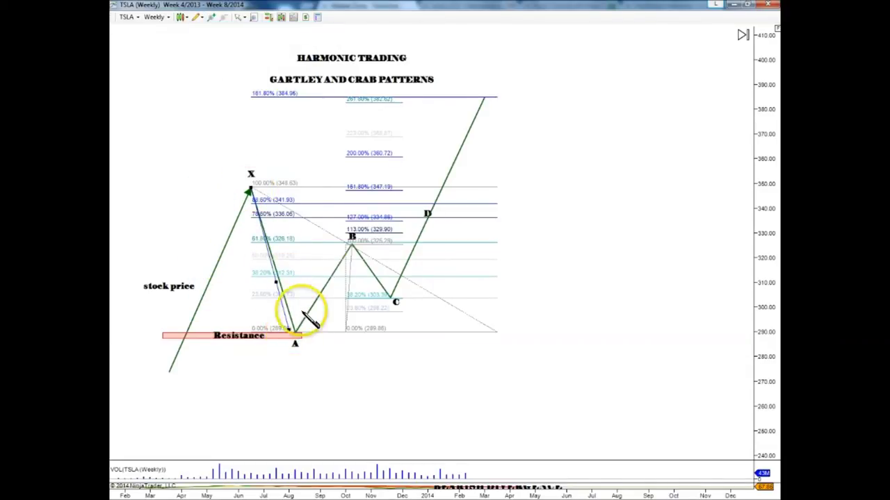
left_click(340, 249)
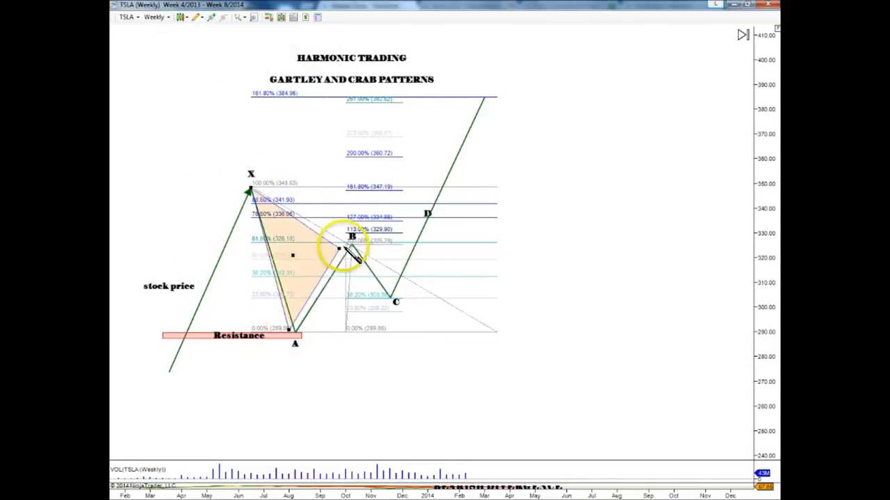
- Draw a second shaded triangle through B, C and the top of D at 384.96
left_click(195, 17)
left_click(220, 260)
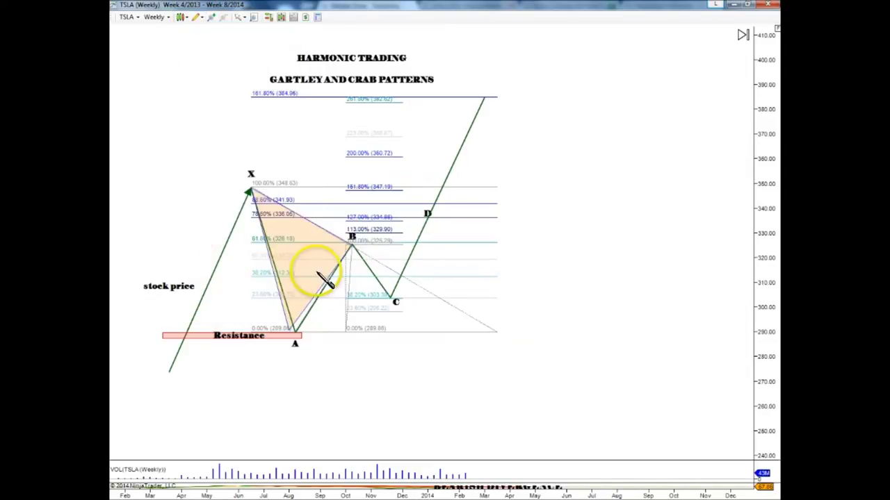
left_click(351, 244)
left_click(384, 297)
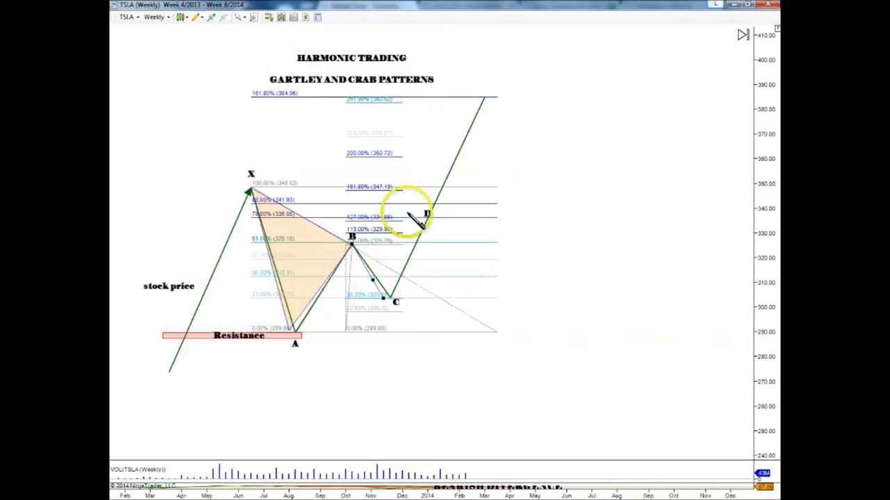
left_click(427, 157)
left_click(477, 96)
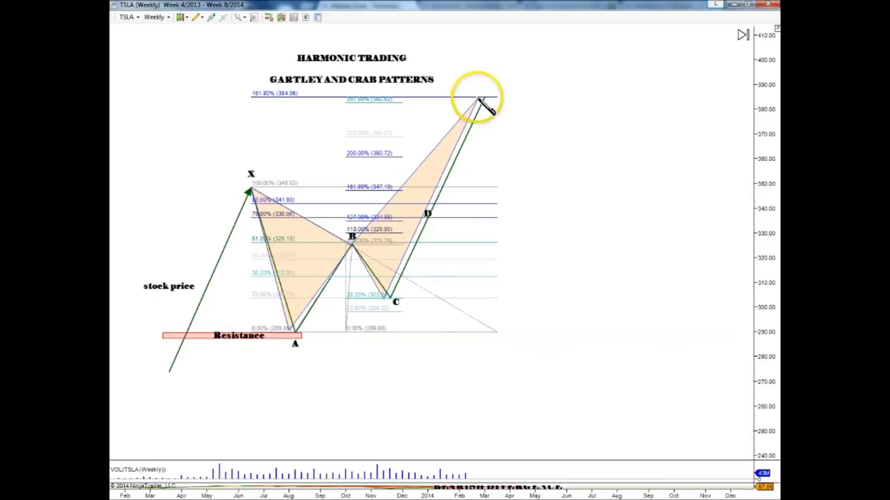
left_click(478, 318)
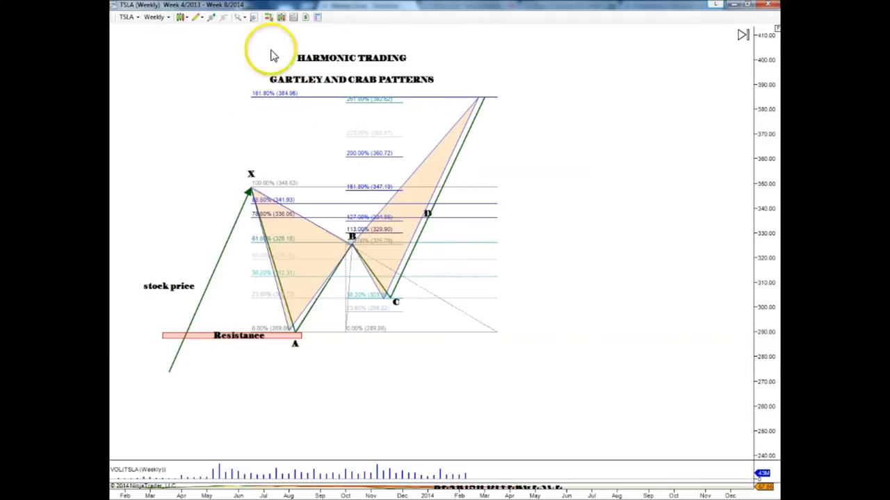
- Draw a downward arrow line from the D peak toward the lower right
left_click(195, 17)
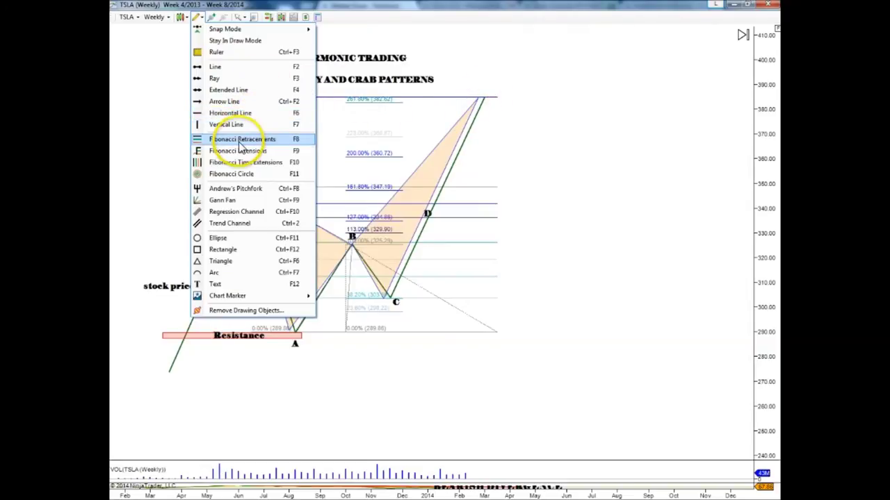
left_click(240, 113)
left_click(483, 103)
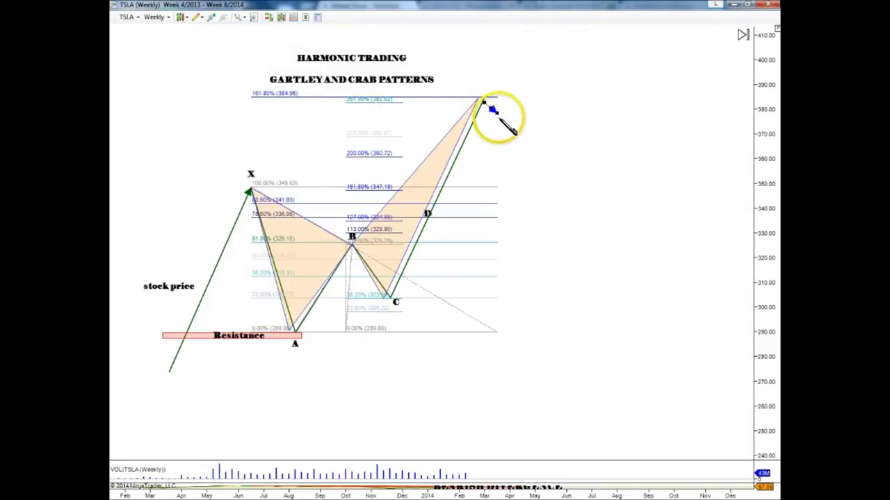
left_click(520, 182)
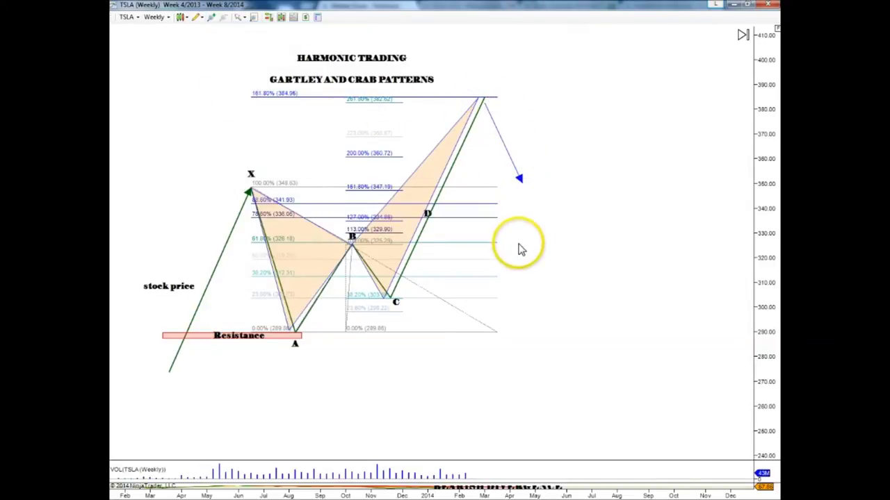
mouse_move(496, 282)
left_mouse_down()
mouse_move(513, 298)
mouse_move(581, 312)
left_mouse_up()
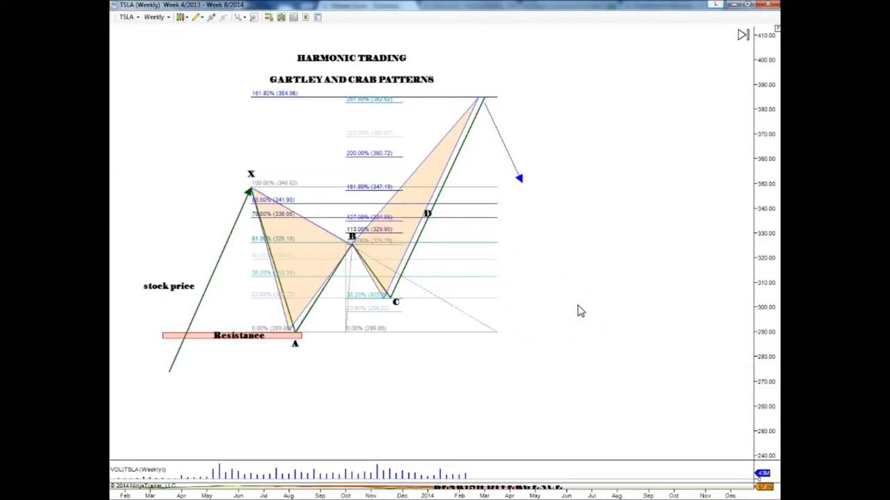
left_click(582, 360)
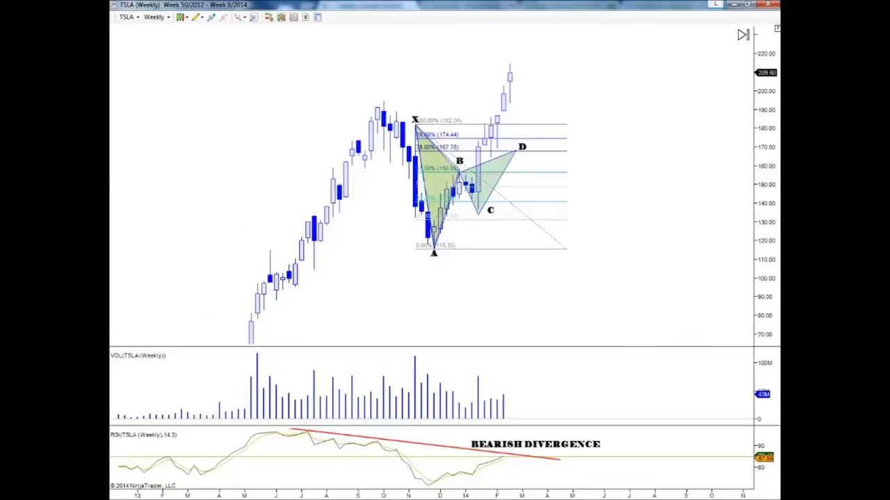
- Switch to the real TSLA weekly candlestick chart tab
left_click(613, 316)
- Activate the 161.8% level on the TSLA Fibonacci retracement, placing it at 223.27
double_click(562, 250)
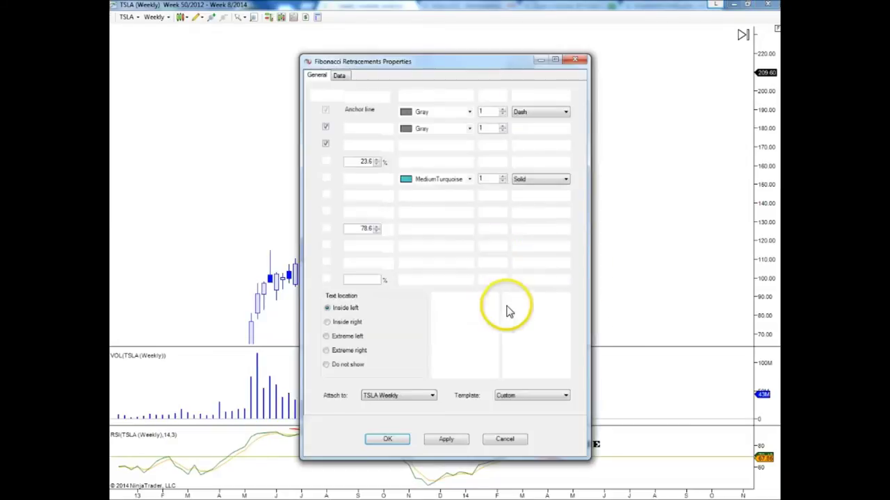
left_click(326, 262)
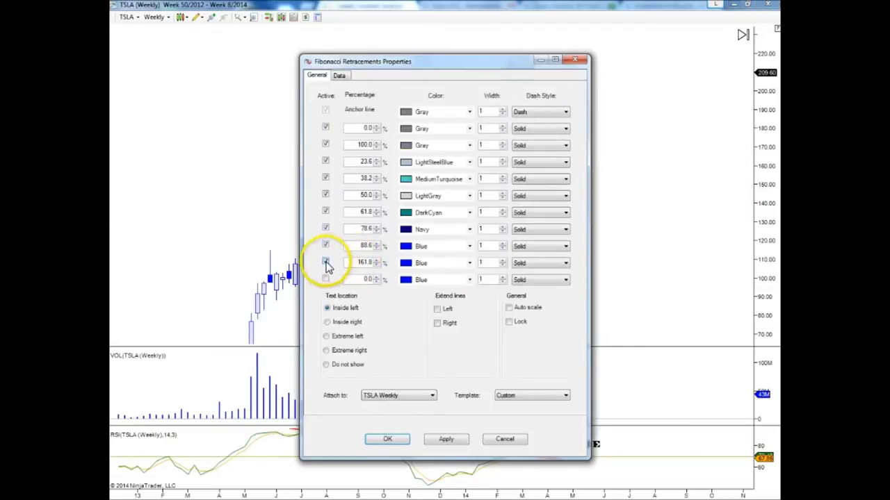
left_click(446, 439)
left_click(406, 441)
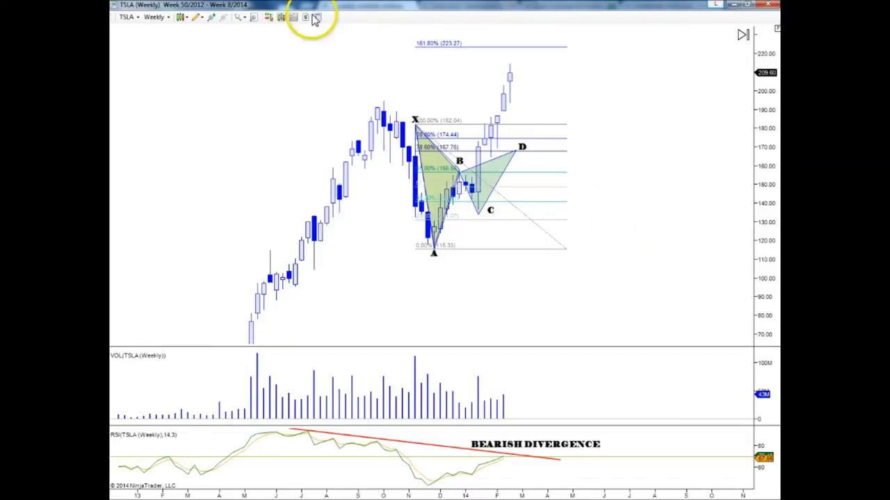
- Draw a Fibonacci extension through A, B and C, its 261.80% level at 222.48
left_click(197, 17)
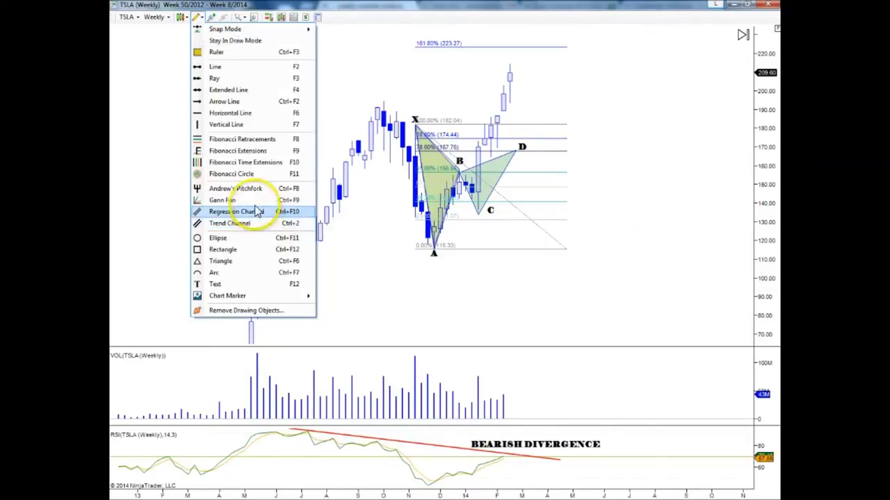
left_click(249, 151)
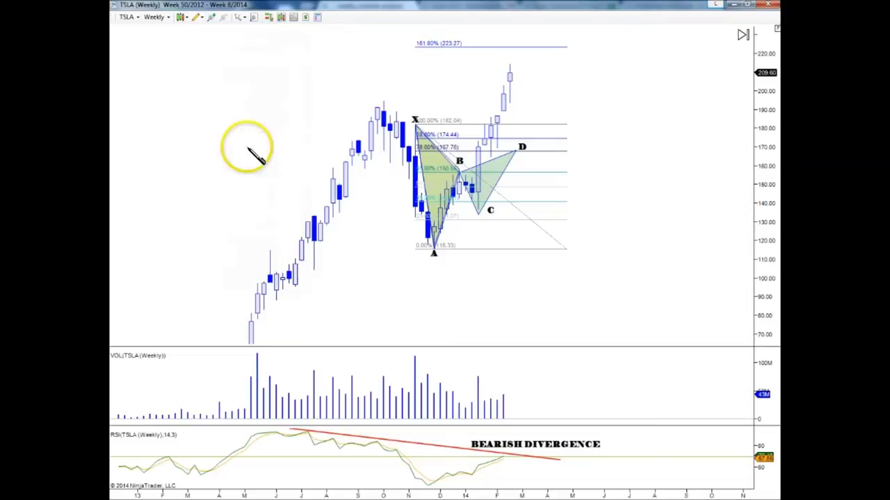
left_click(432, 252)
left_click(459, 165)
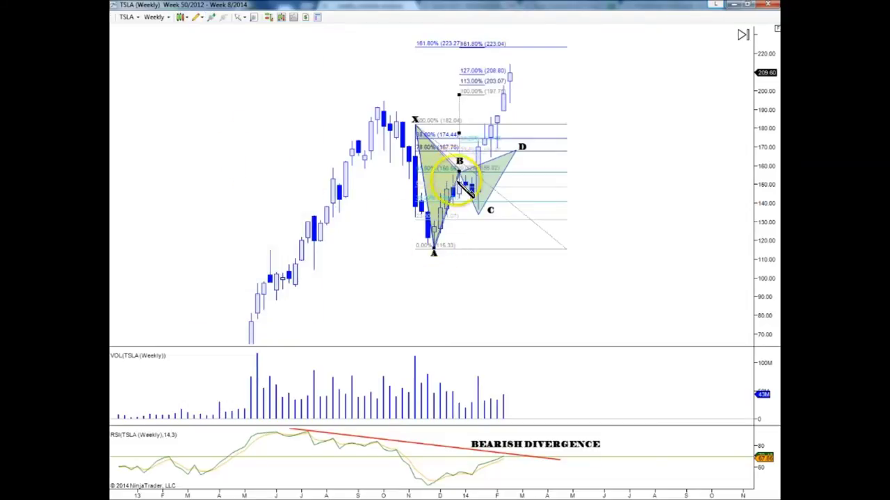
left_click(457, 251)
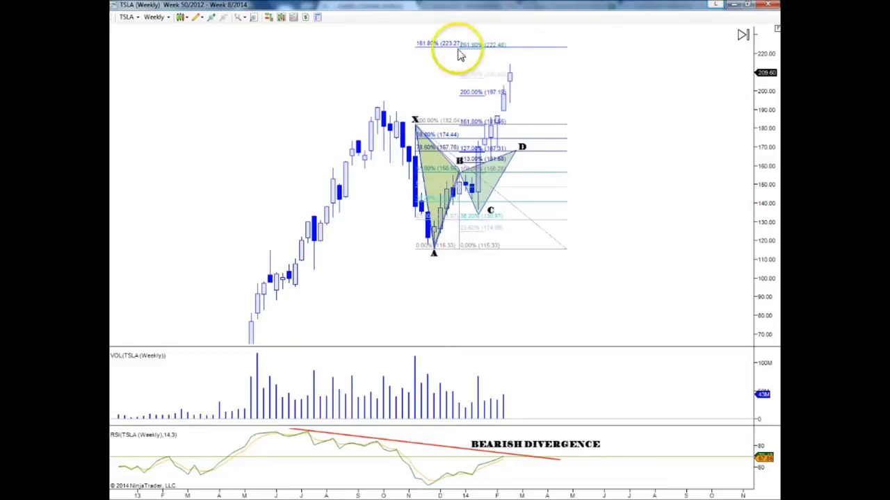
- Draw a thin rectangle along the 161.8% Fibonacci level
left_click(195, 19)
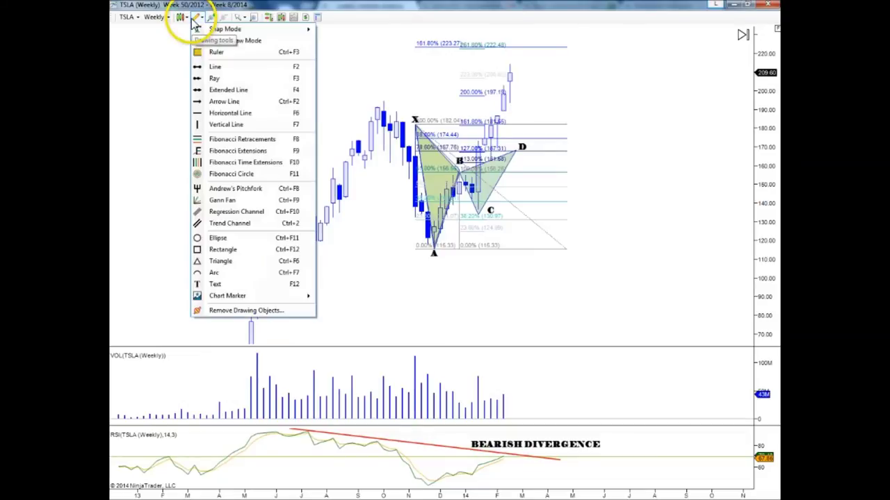
left_click(235, 257)
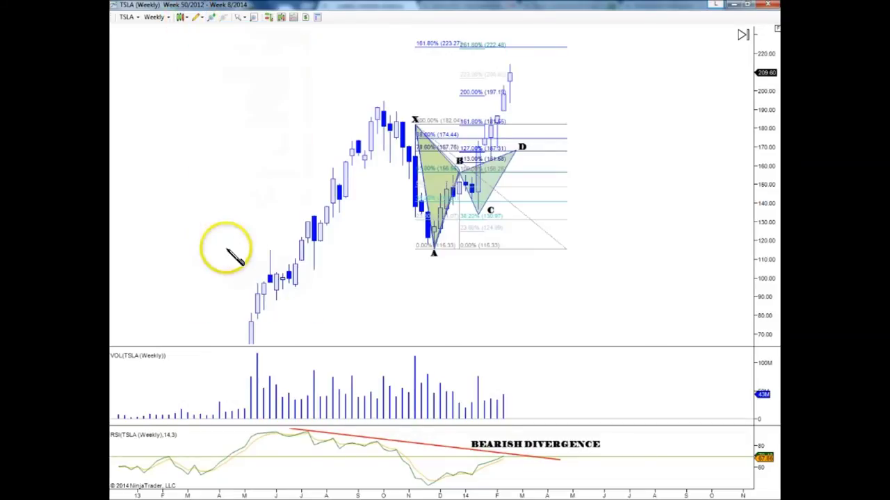
left_click(414, 46)
left_click(573, 49)
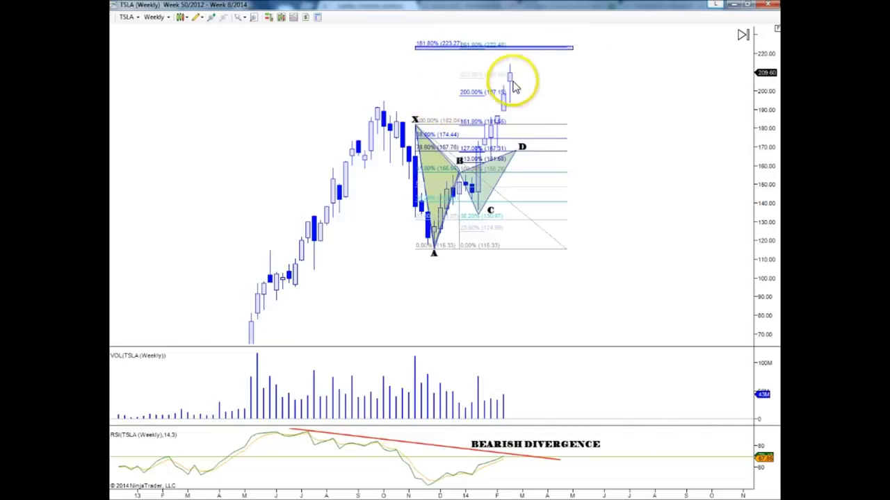
- Move the D label and the triangle's D vertex up onto the 161.8% band
left_click_drag(521, 145, 548, 114)
left_click_drag(556, 57, 554, 42)
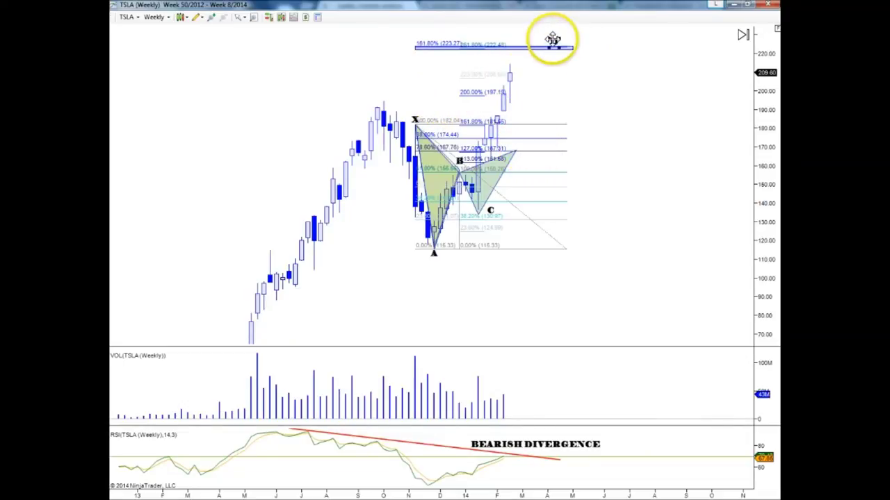
left_click(516, 150)
left_click_drag(516, 150, 545, 50)
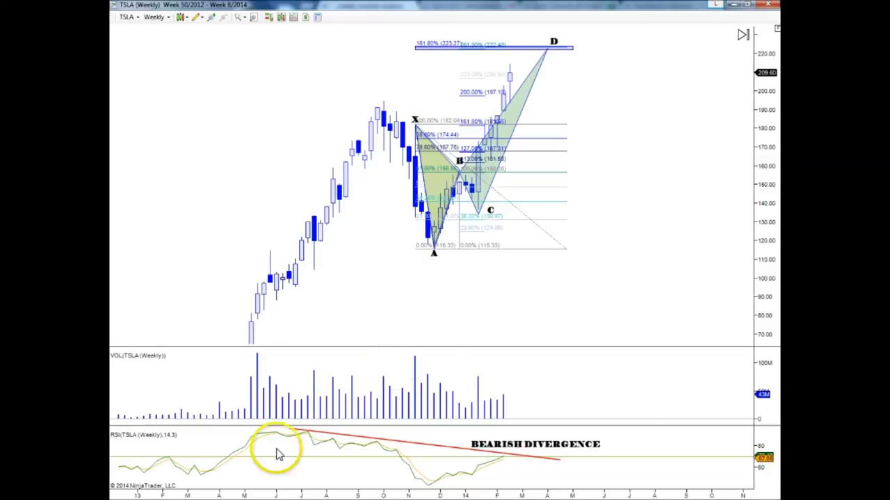
- Switch to Chrome's themarketzone.net Weekly Markets Analysis page and scroll to the subscribe form and back
key("alt+Tab")
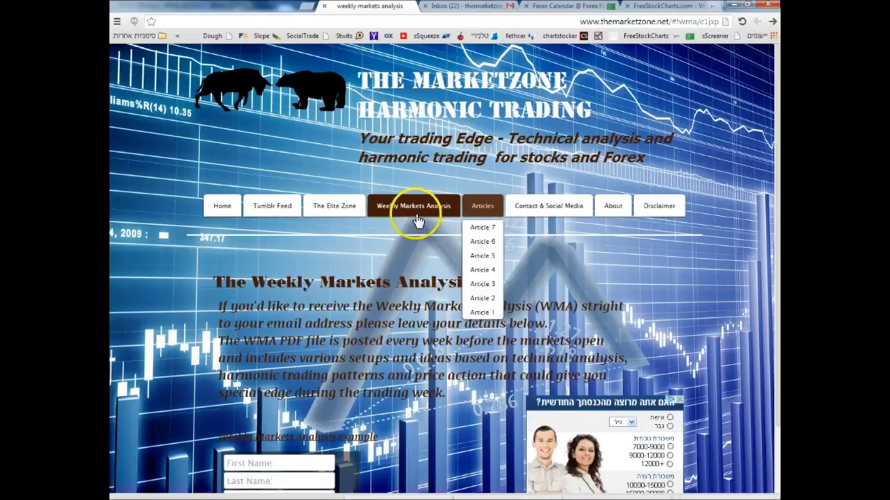
scroll(341, 373, "down", 1)
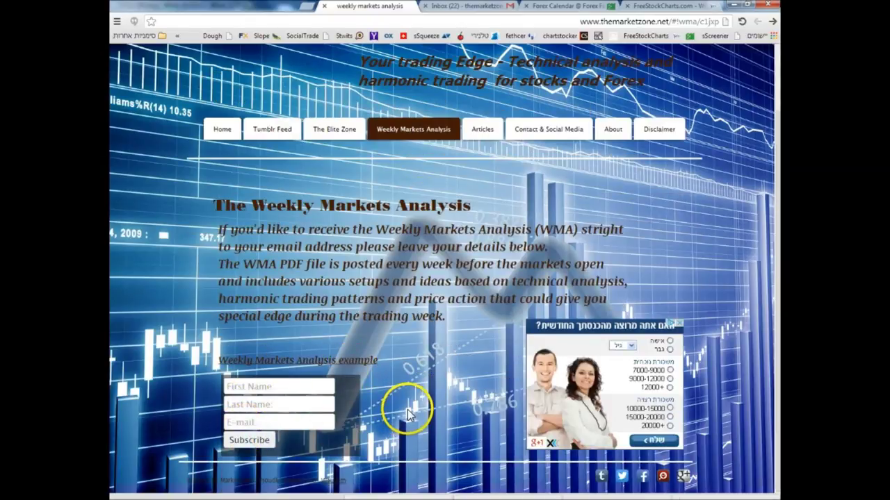
scroll(408, 408, "up", 1)
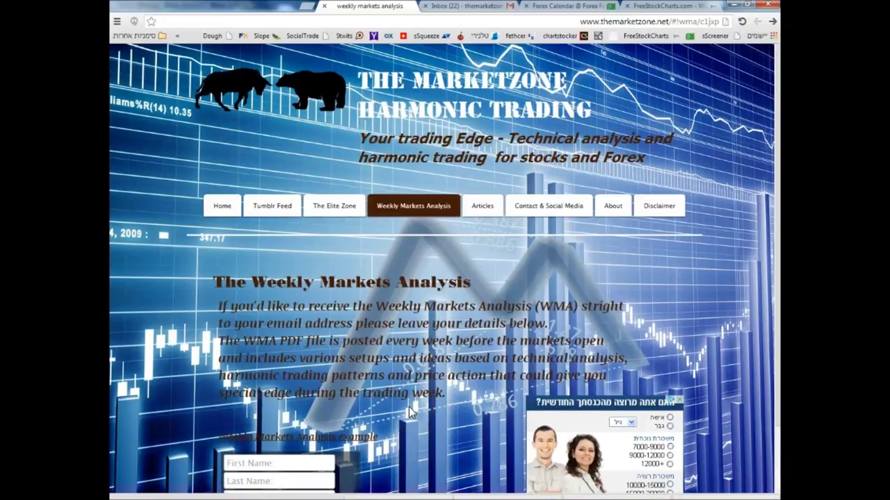